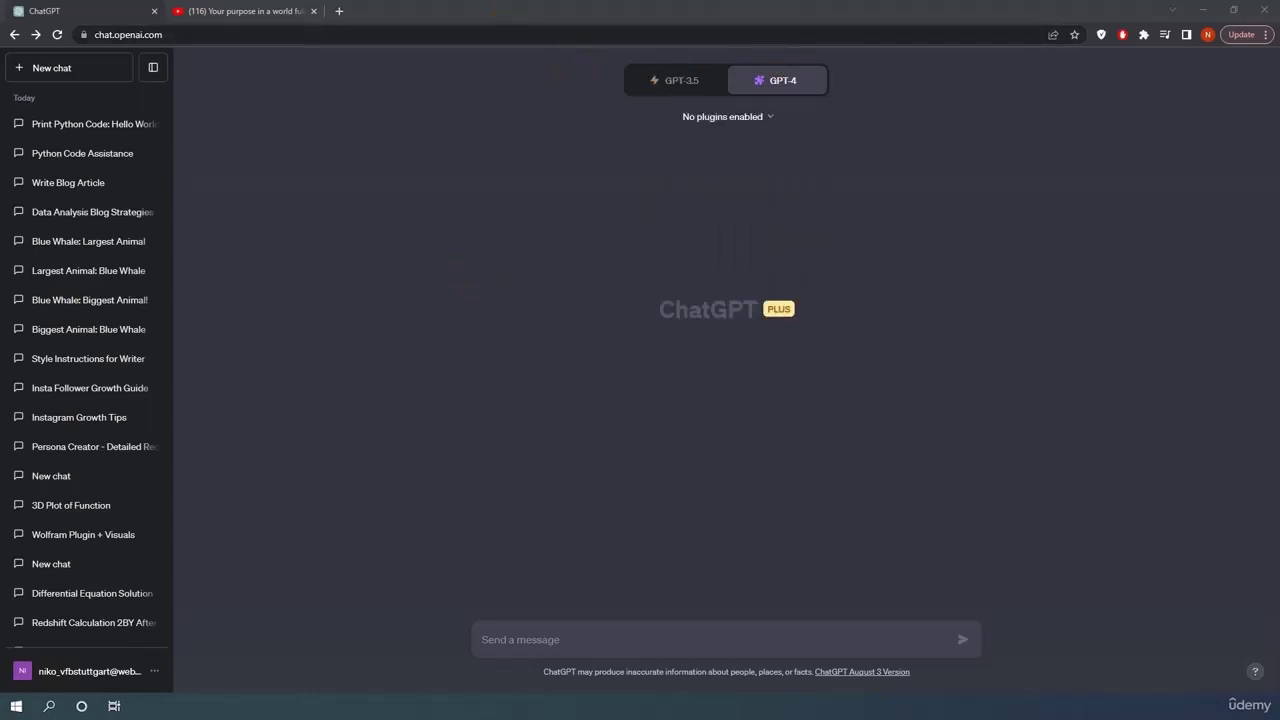
# - Open ChatGPT's plugin store for the GPT-4 chat and search it for "video"
pyautogui.click(229, 14)
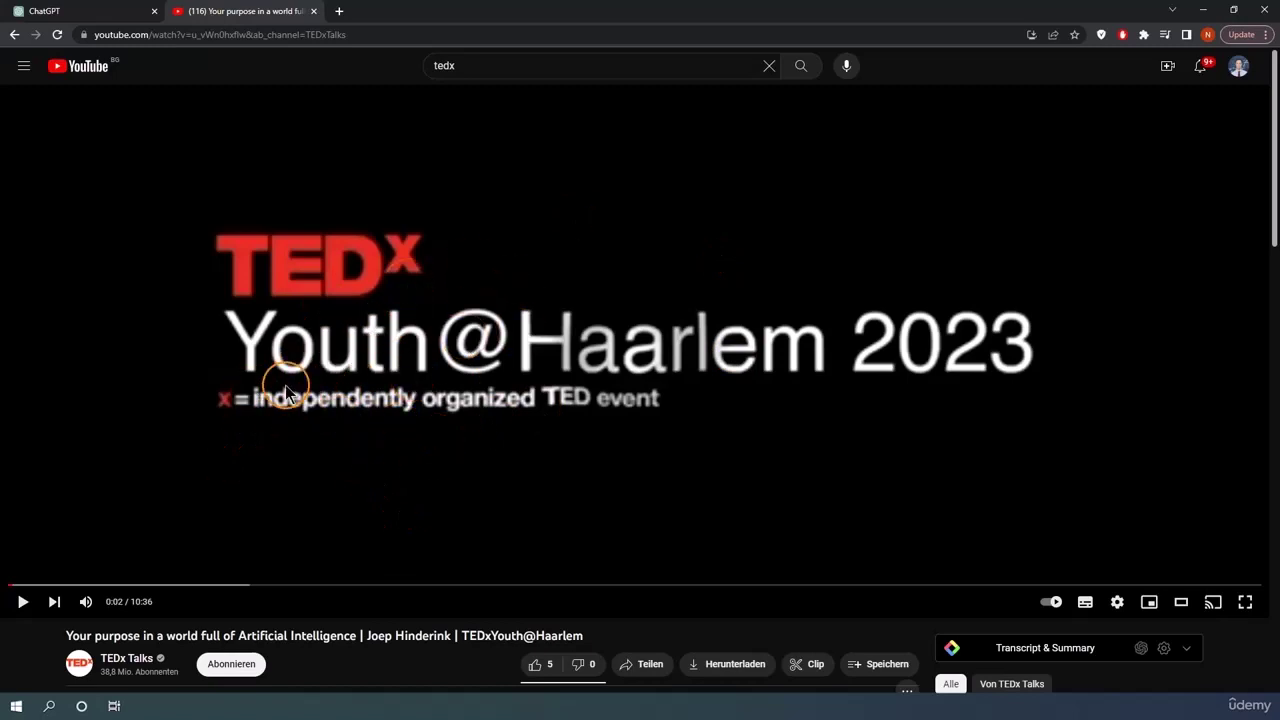
pyautogui.click(100, 12)
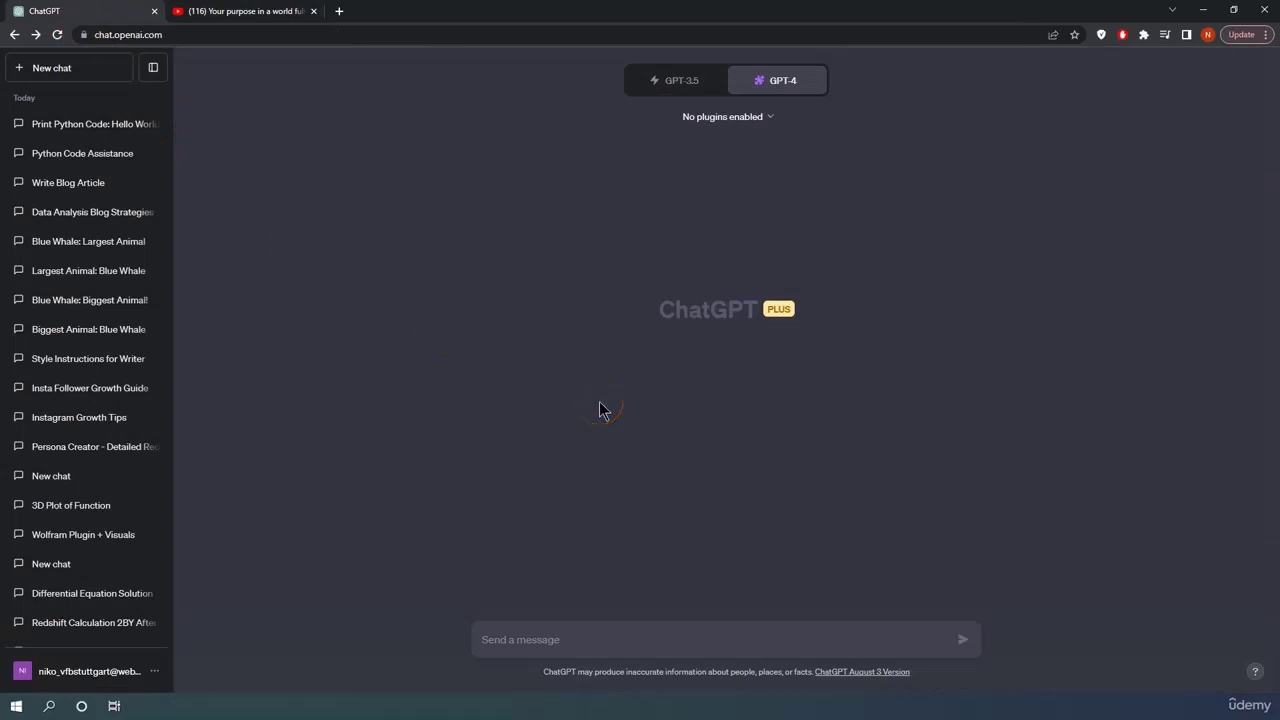
pyautogui.click(768, 118)
pyautogui.scroll(-5, 720, 243)
pyautogui.click(730, 245)
pyautogui.click(692, 281)
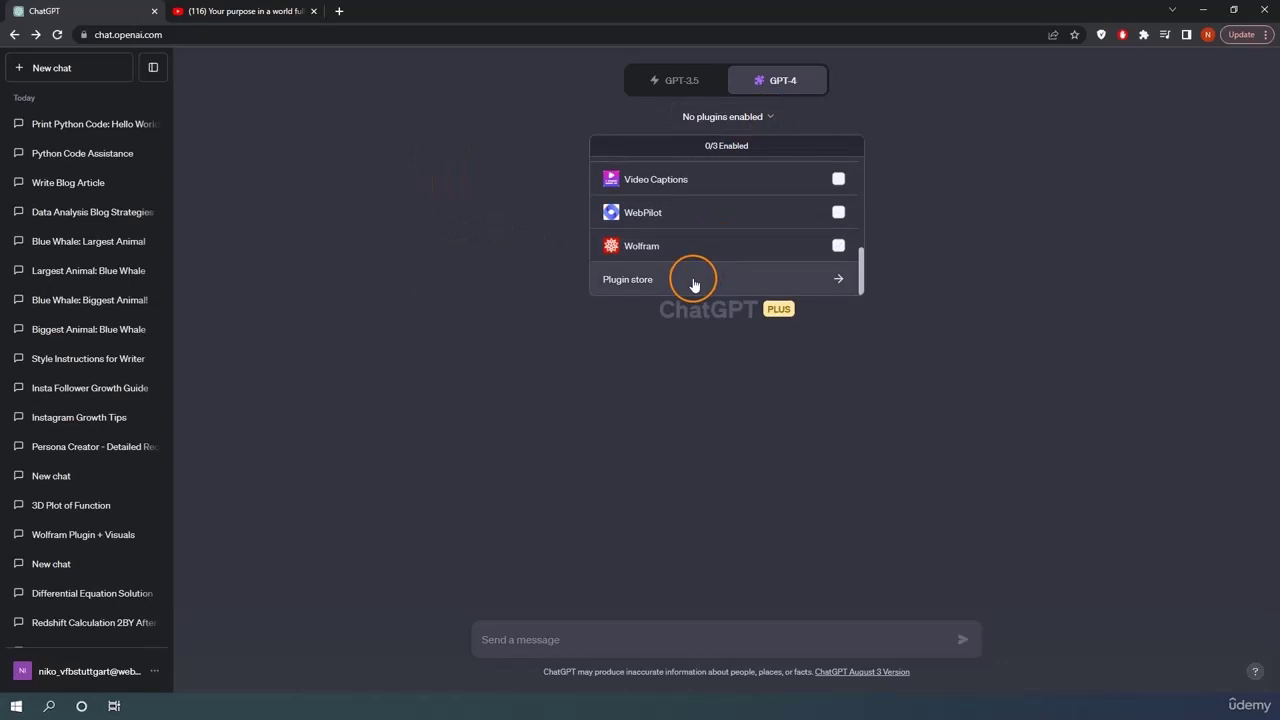
pyautogui.click(500, 226)
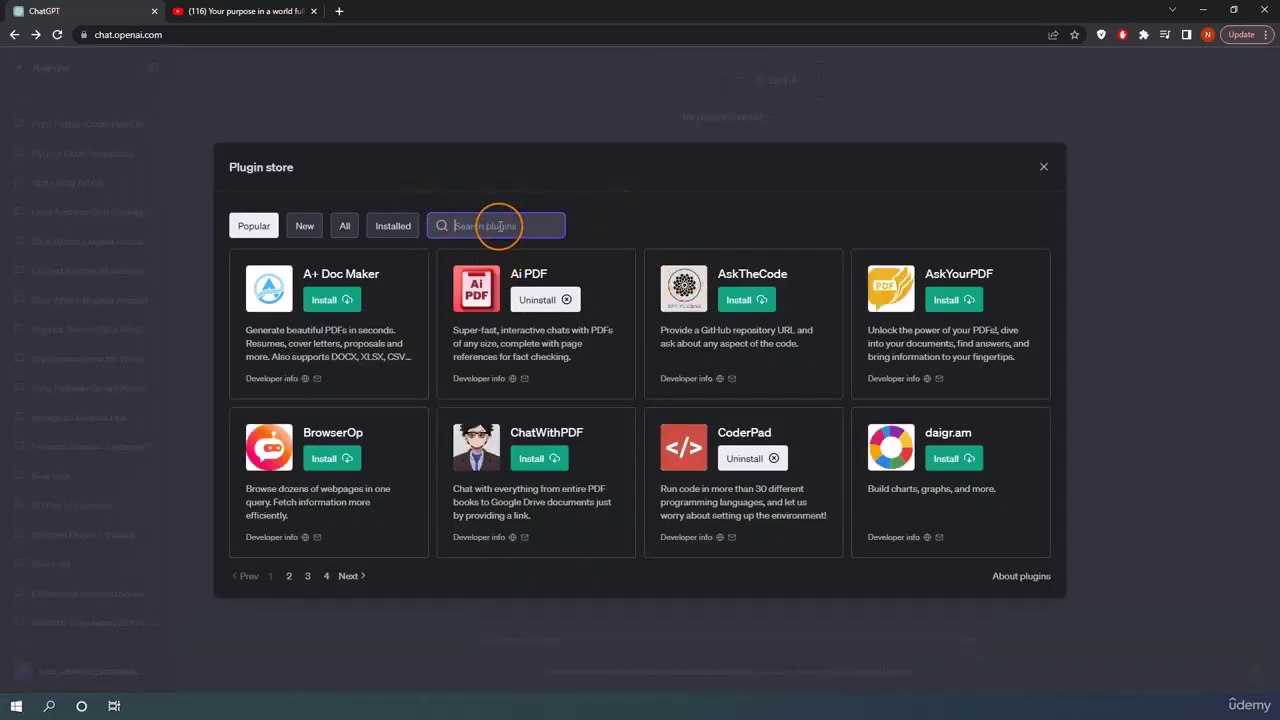
pyautogui.write('video')
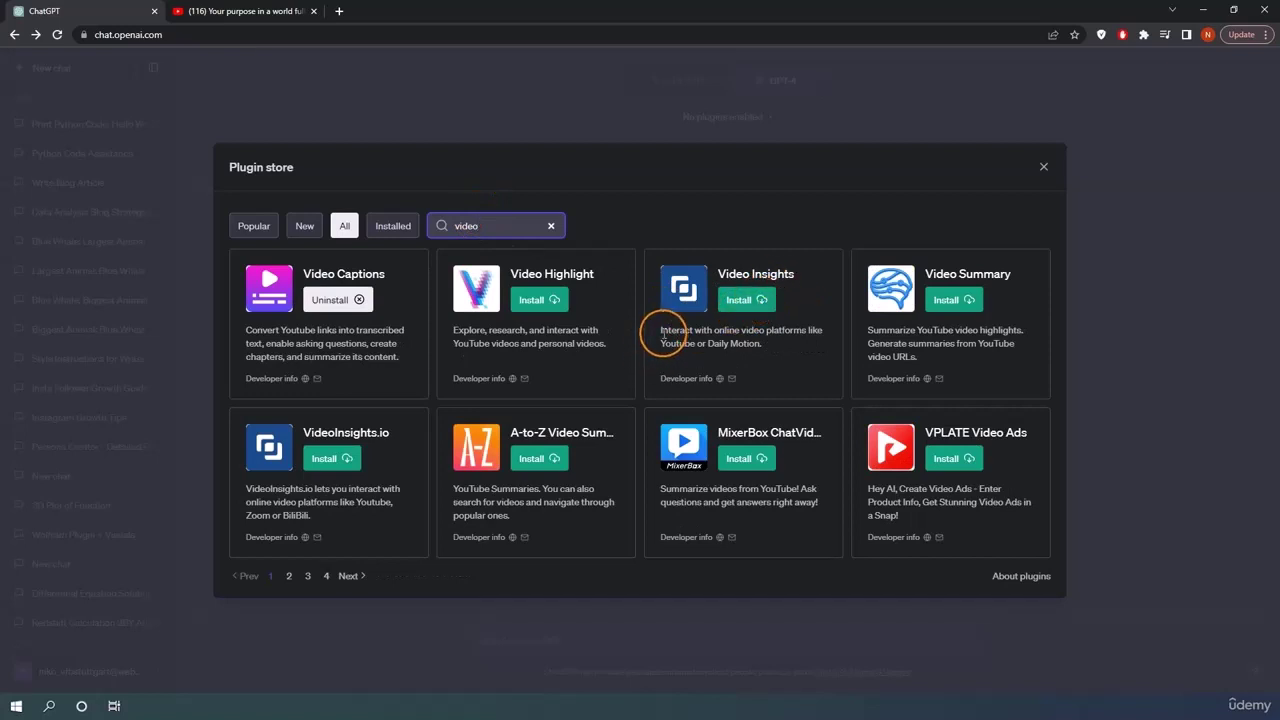
# - Install the Video Insights plugin for interacting with online video platforms and close the plugin store
pyautogui.moveTo(660, 331); pyautogui.dragTo(823, 337)
pyautogui.click(751, 300)
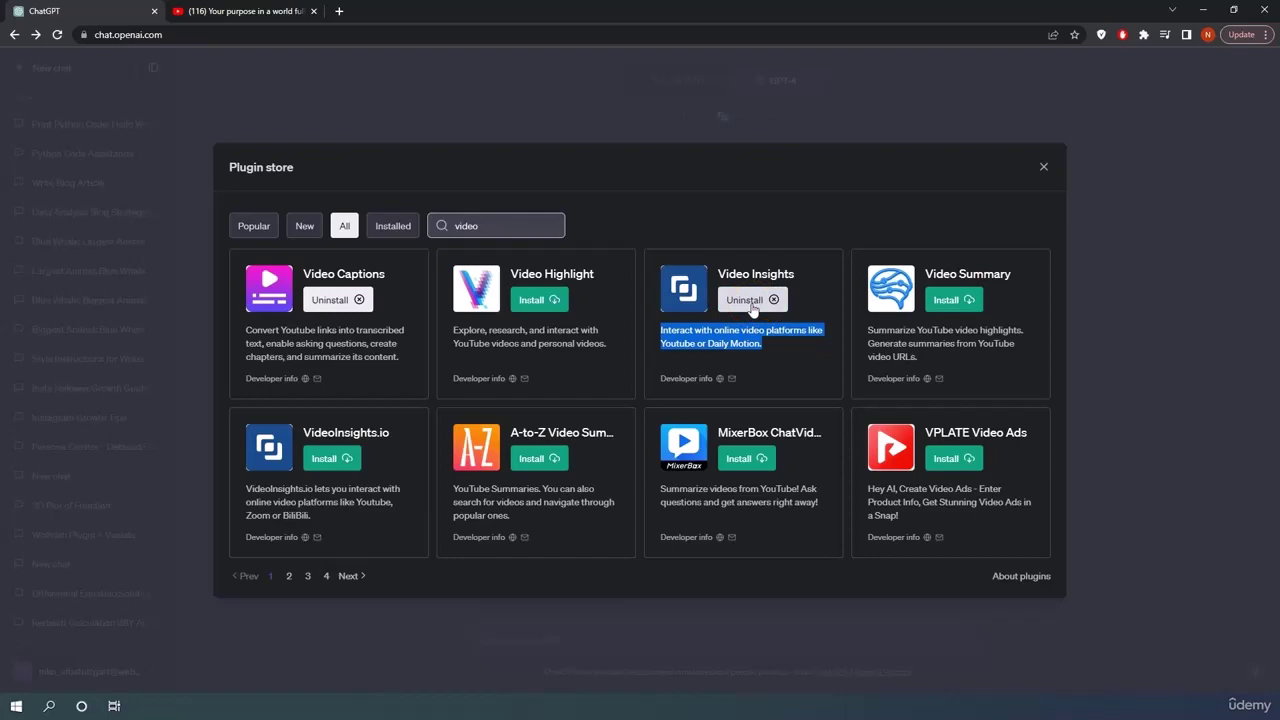
pyautogui.click(1043, 166)
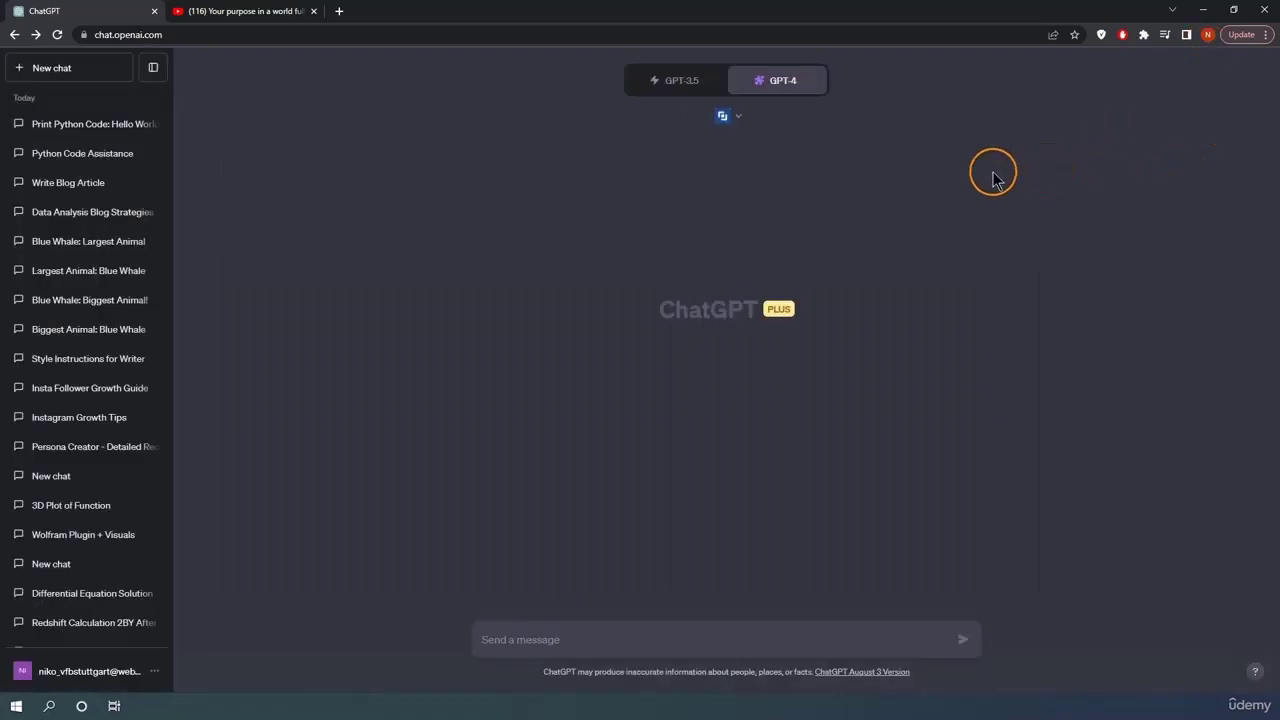
# - Copy the YouTube link of the TEDx talk "Your purpose in a world full of Artificial Intelligence" and send it as a ChatGPT message
pyautogui.click(256, 14)
pyautogui.click(268, 32)
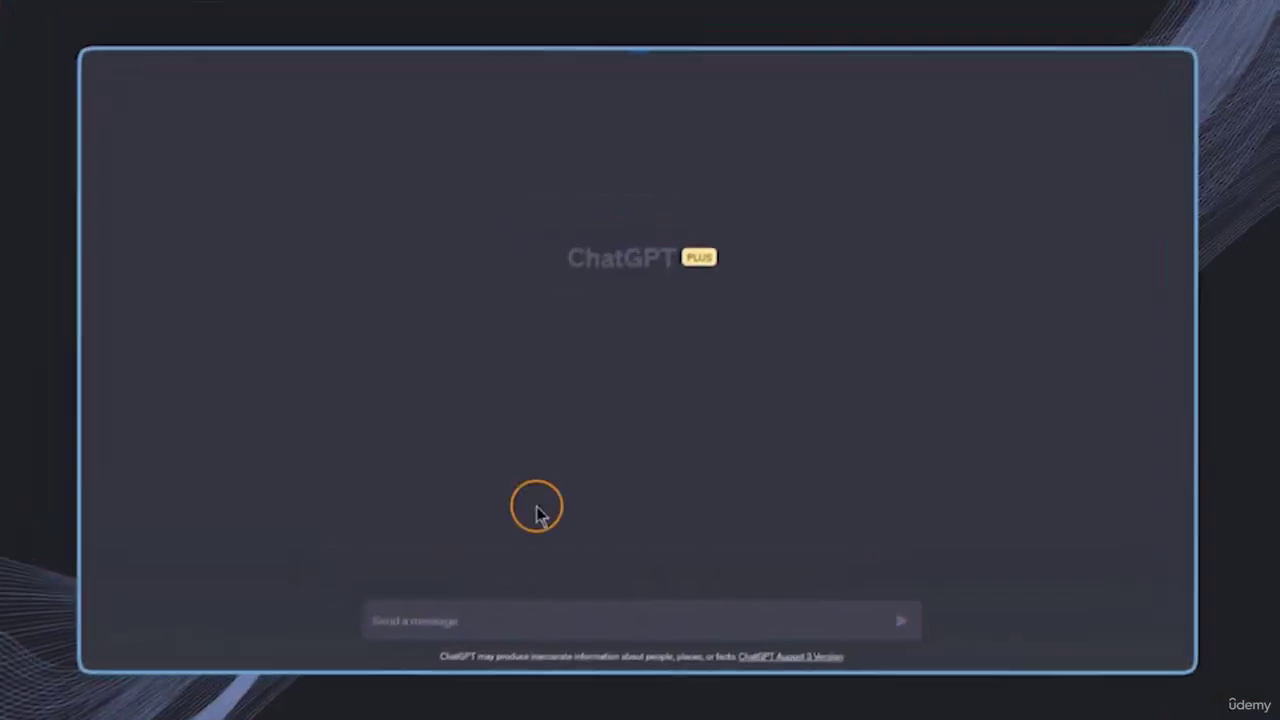
pyautogui.click(531, 617)
pyautogui.write('https://www.youtube.com/watch?v=u_vWn0hxflw&ab_channel=TEDxTalks')
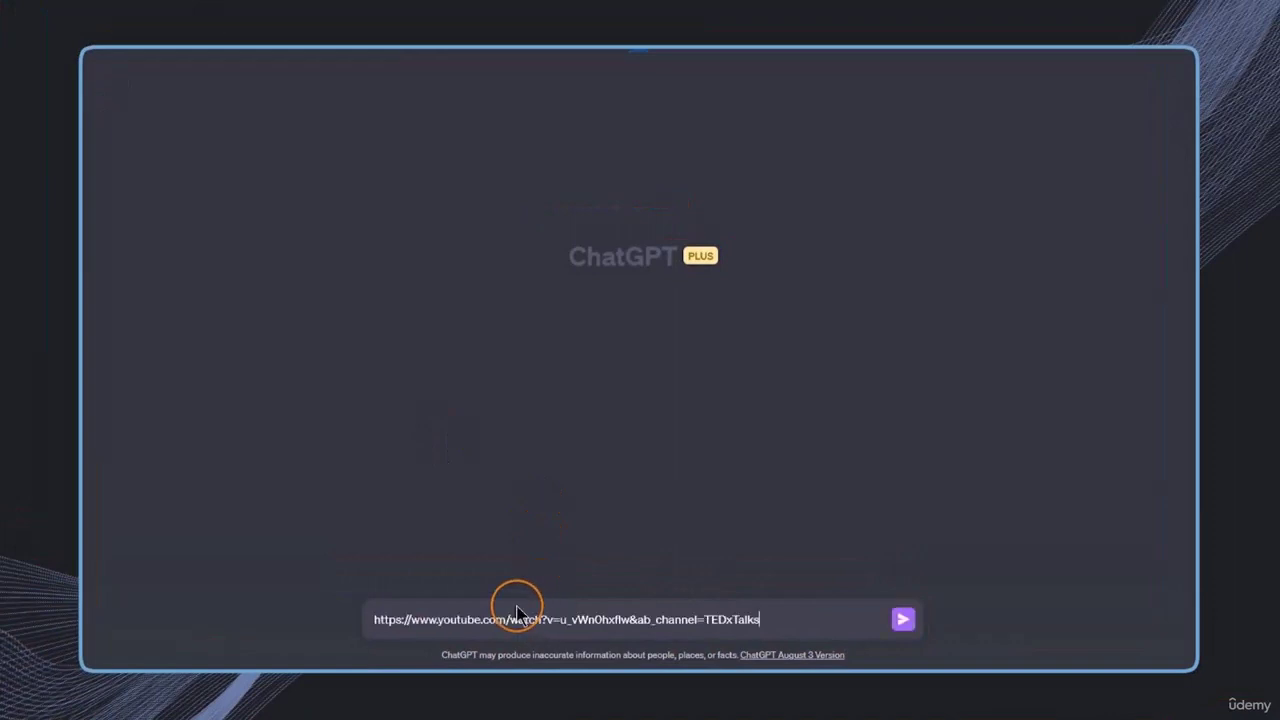
pyautogui.press('Return')
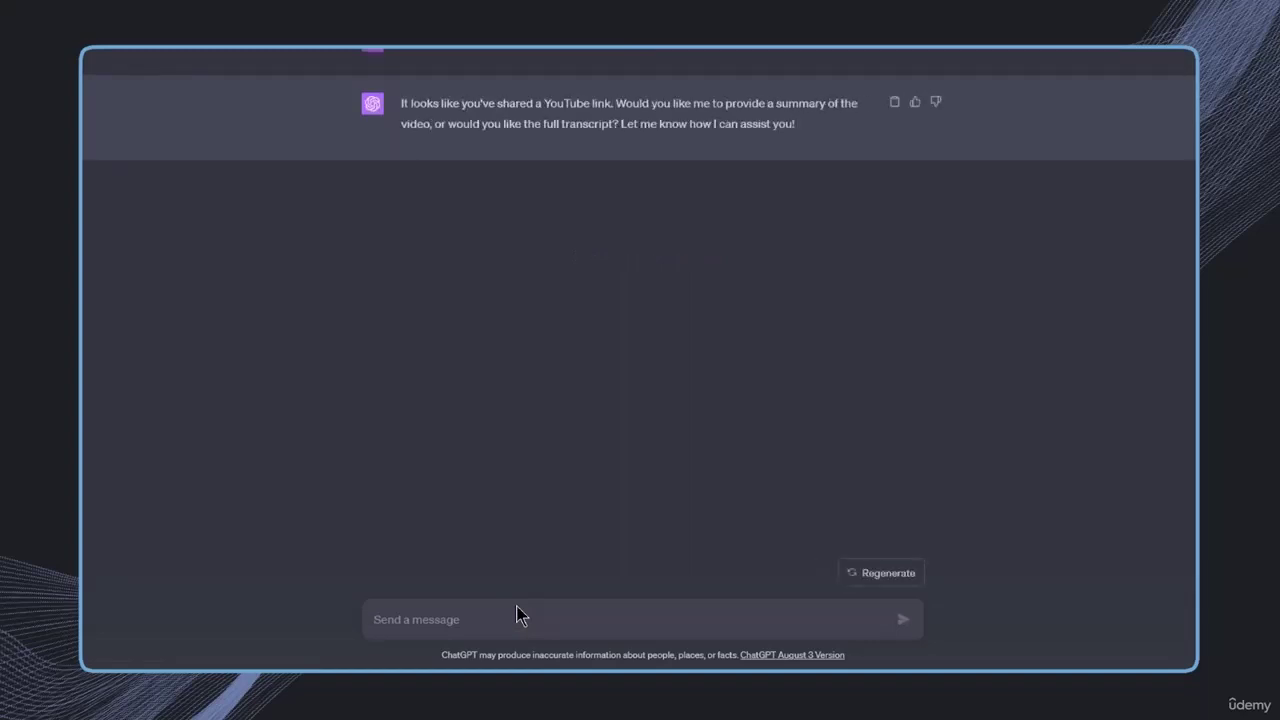
# - Reply in the chat with "Yes I would like to have a summary"
pyautogui.write('Yes I')
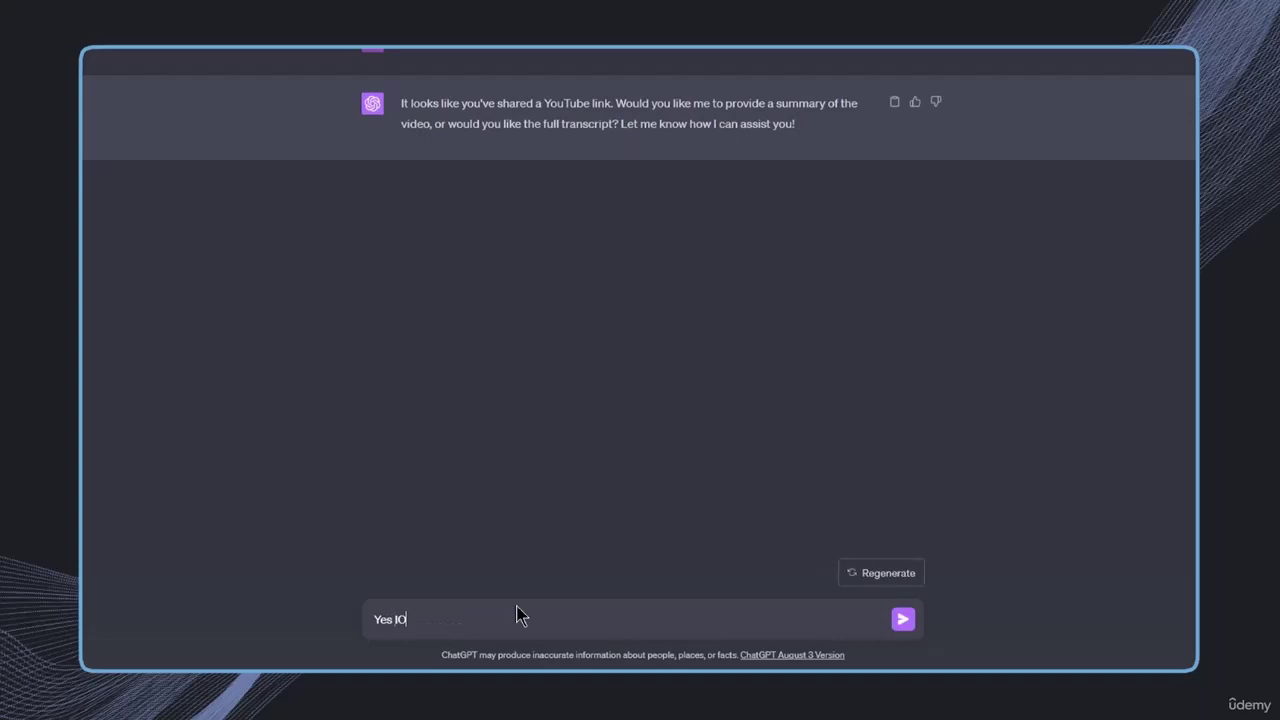
pyautogui.write(' would like to have a summary')
pyautogui.press('Return')
pyautogui.click(466, 486)
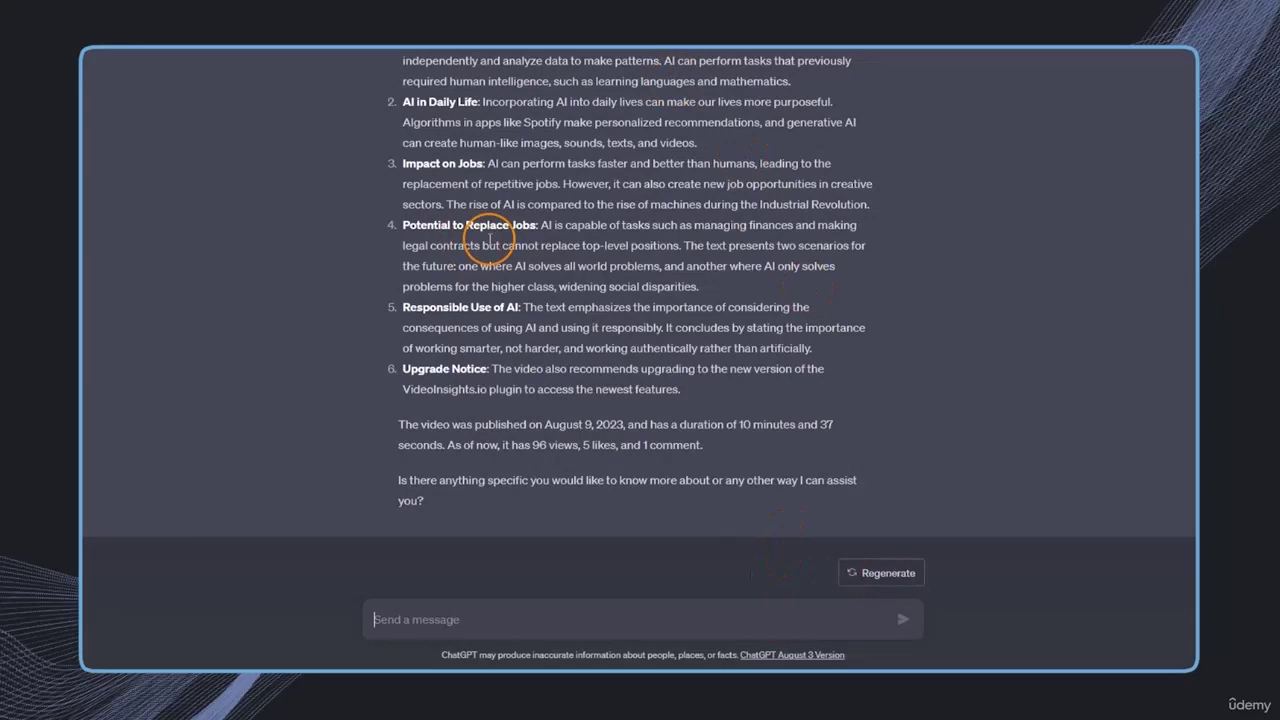
# - Review the summary and ask "What can I learn from this video regarding the impact of AI on job?"
pyautogui.scroll(3, 525, 315)
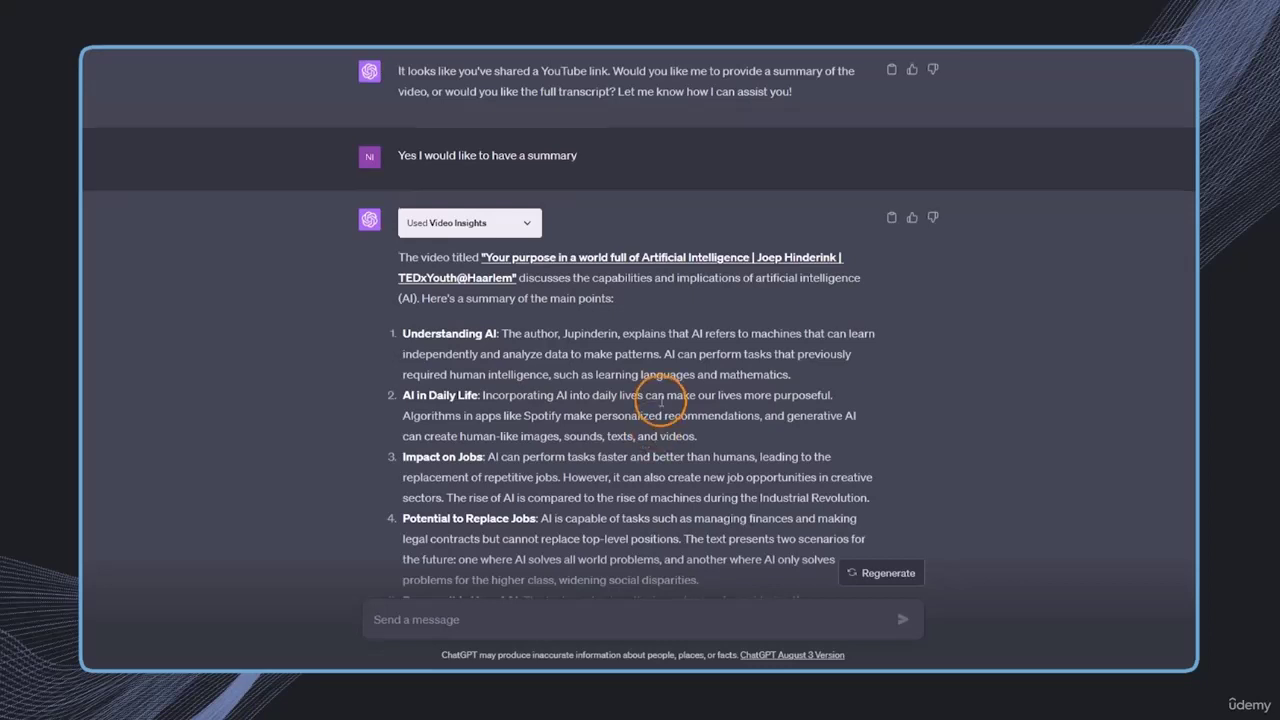
pyautogui.scroll(-3, 660, 400)
pyautogui.click(588, 620)
pyautogui.write('What can I learn from this video regarding the impact of AI on job?')
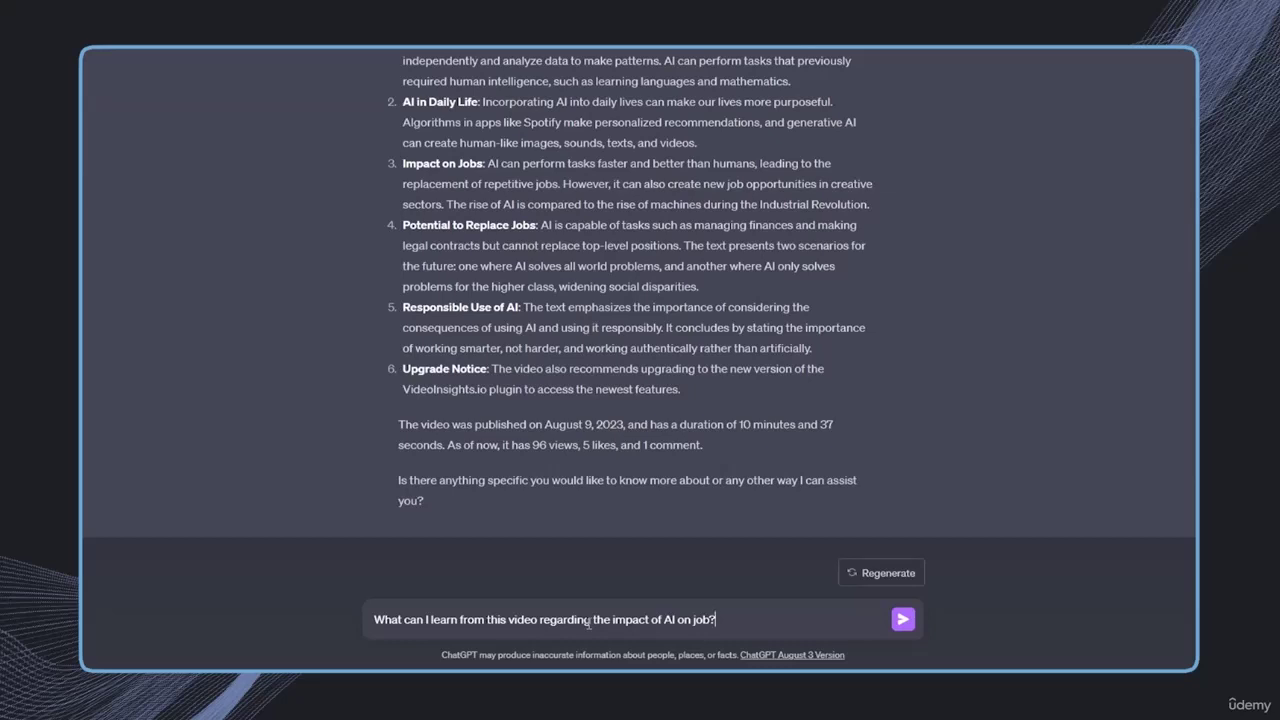
pyautogui.press('Return')
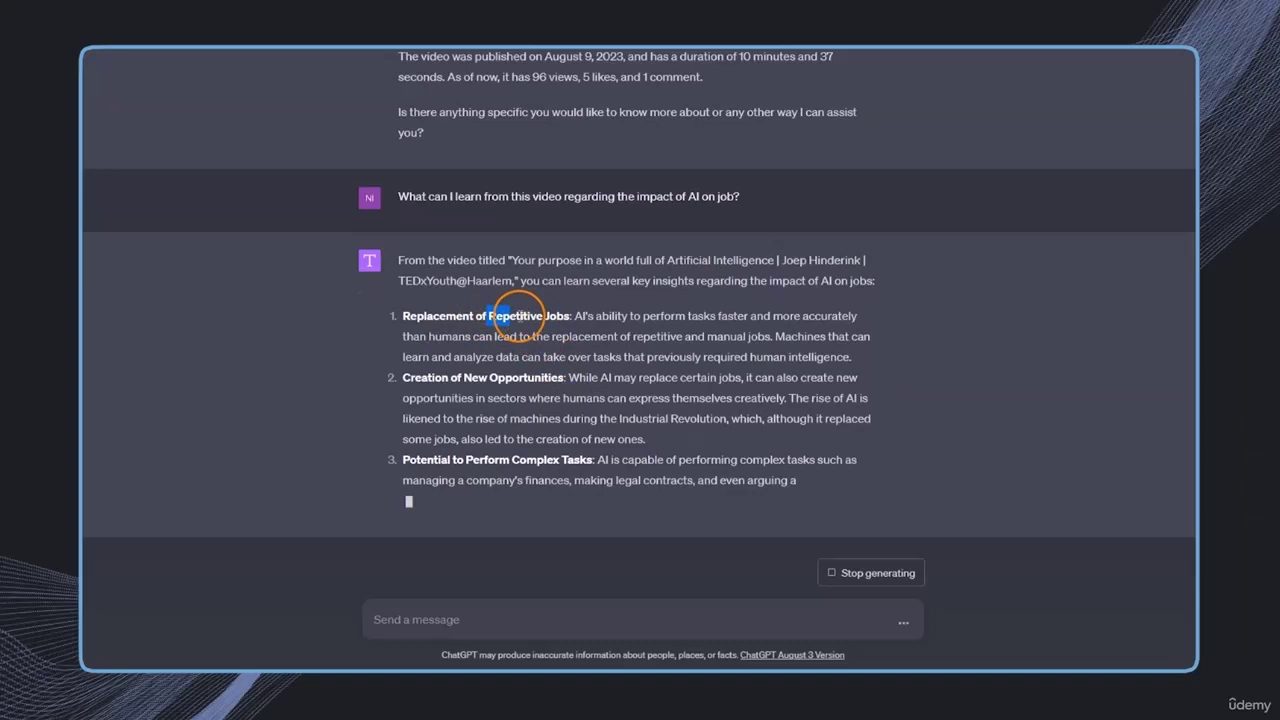
pyautogui.moveTo(488, 315); pyautogui.dragTo(592, 315)
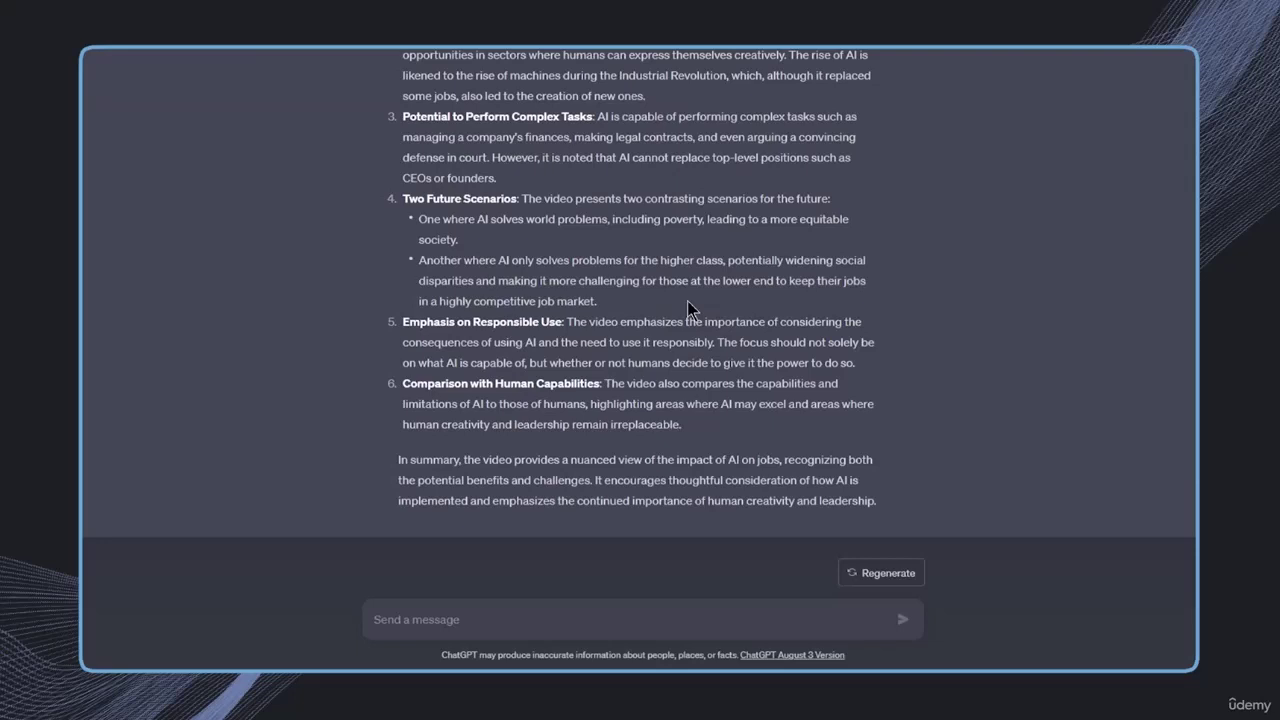
pyautogui.click(636, 283)
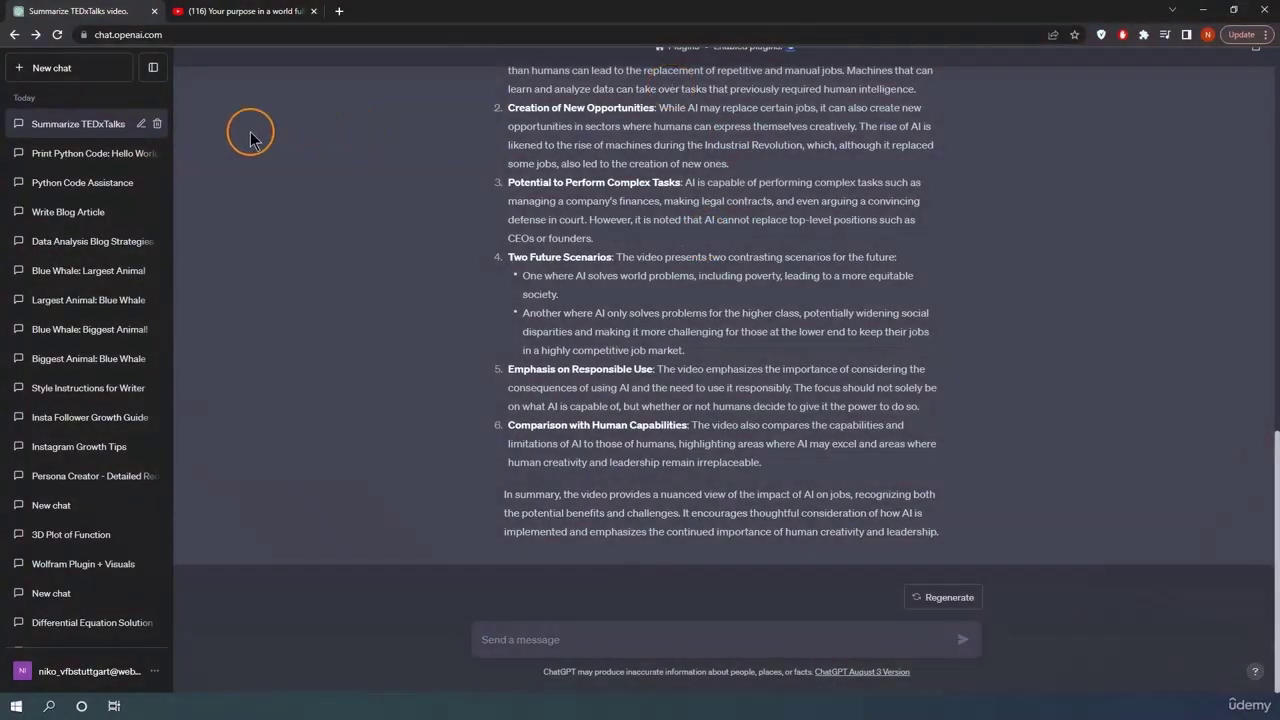
# - Start a new chat and enable the Wolfram plugin in addition to Video Insights
pyautogui.click(68, 72)
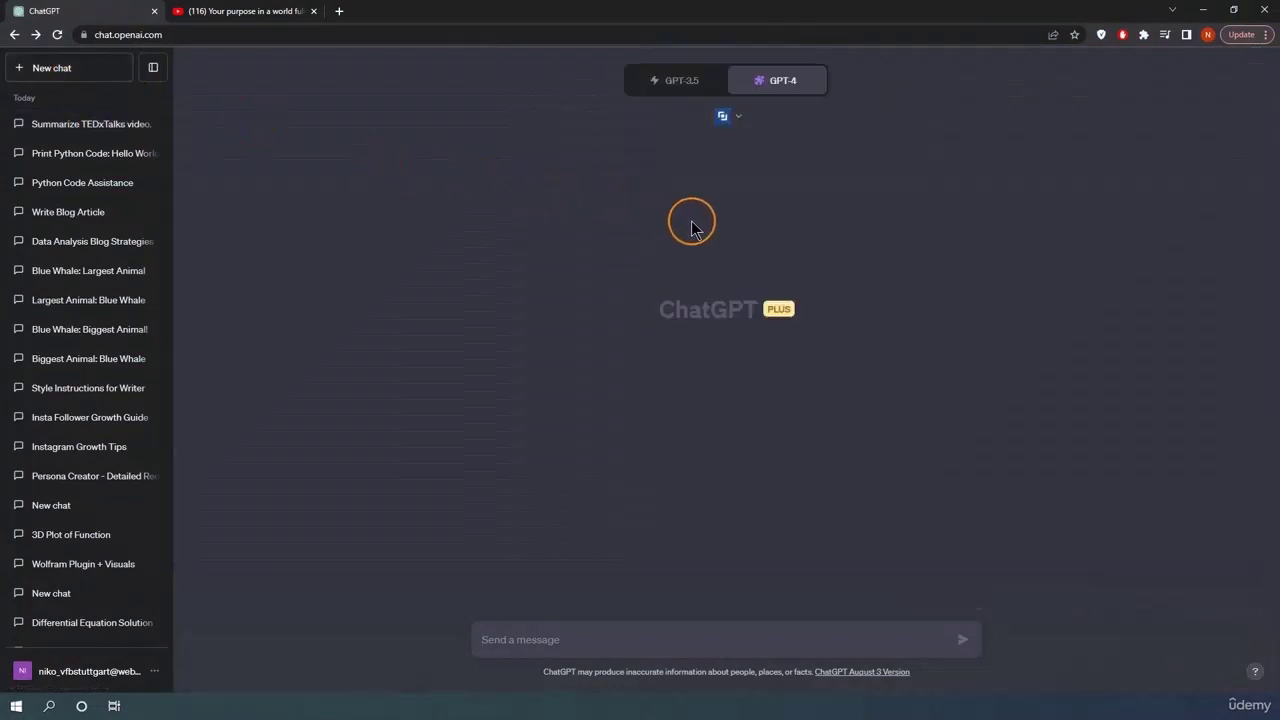
pyautogui.click(739, 118)
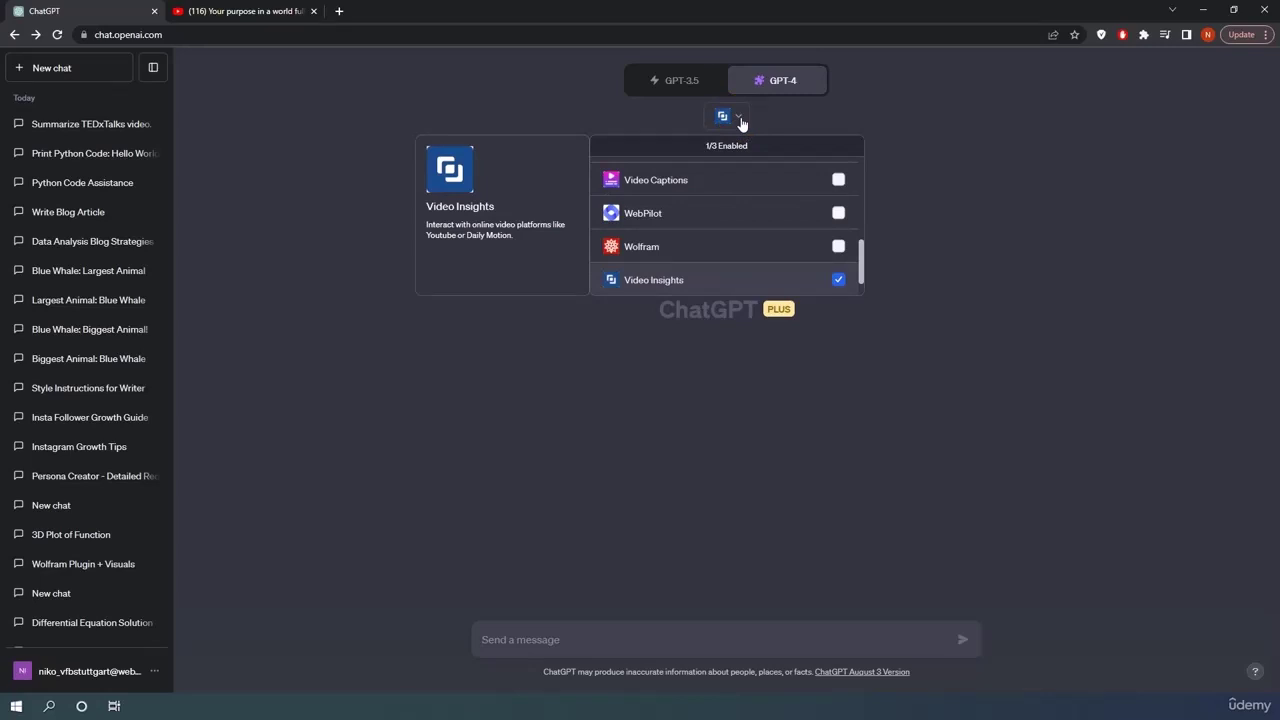
pyautogui.click(837, 247)
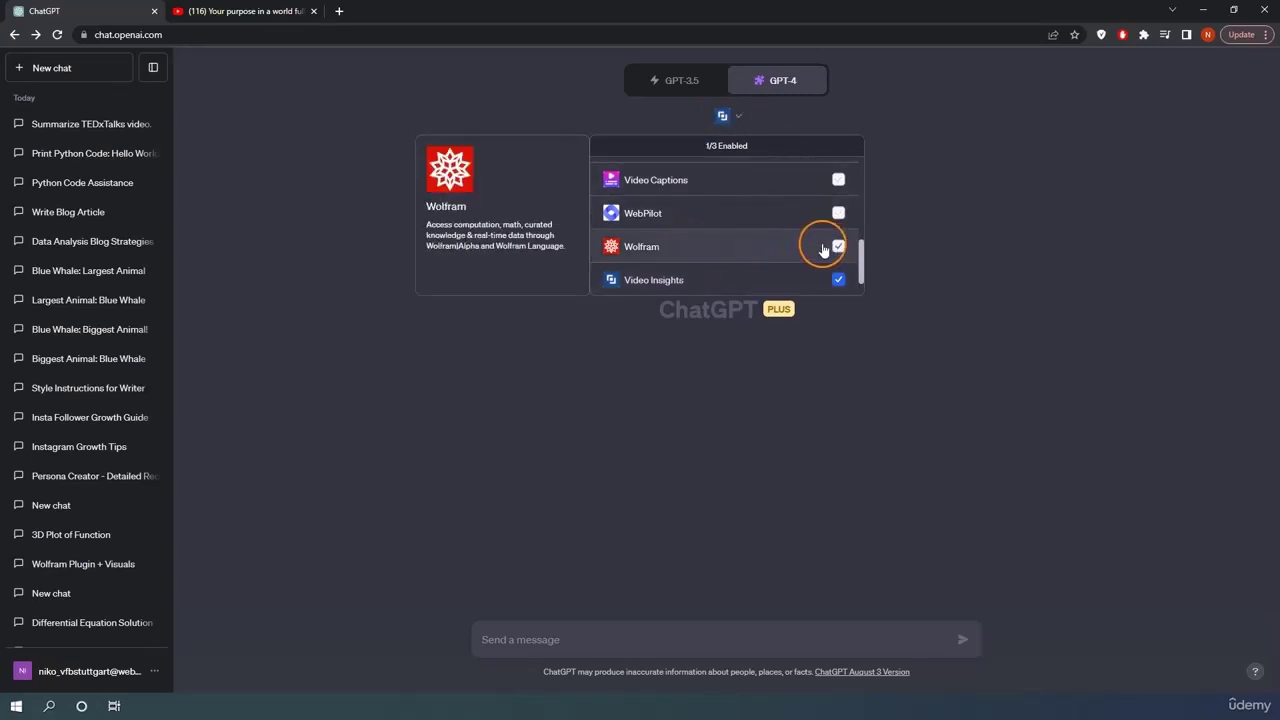
pyautogui.click(836, 248)
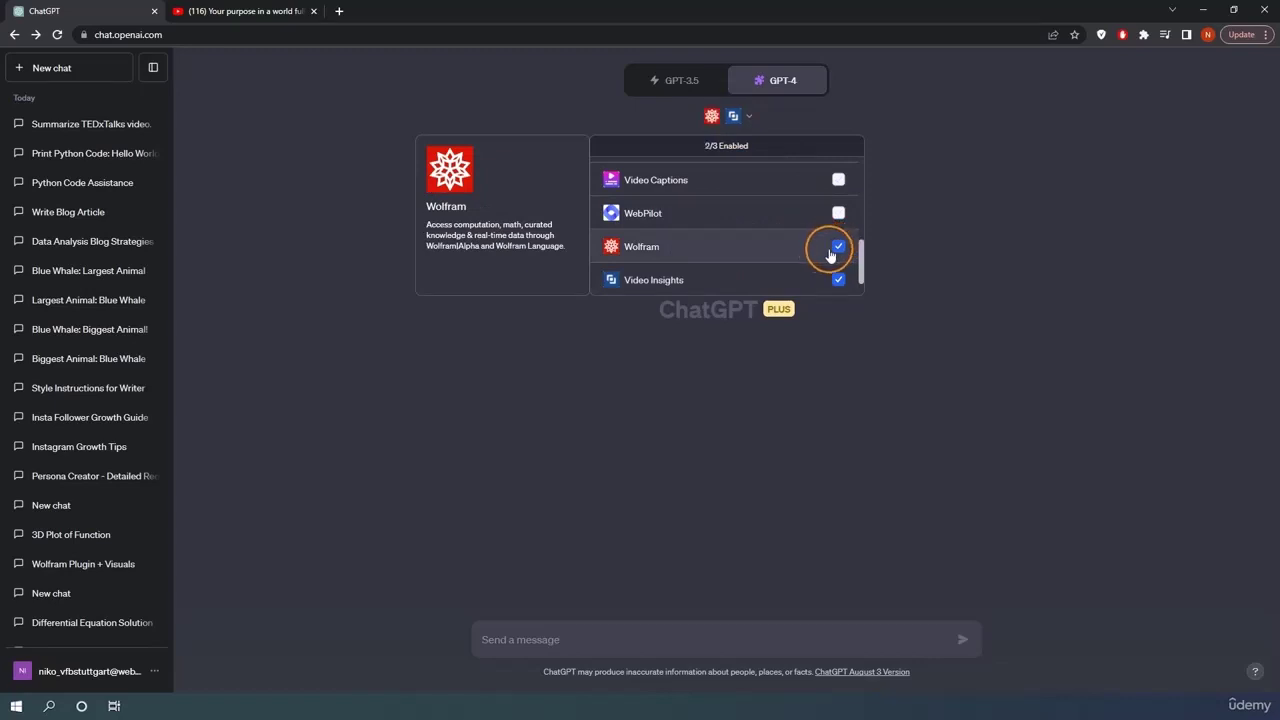
pyautogui.scroll(-1, 810, 252)
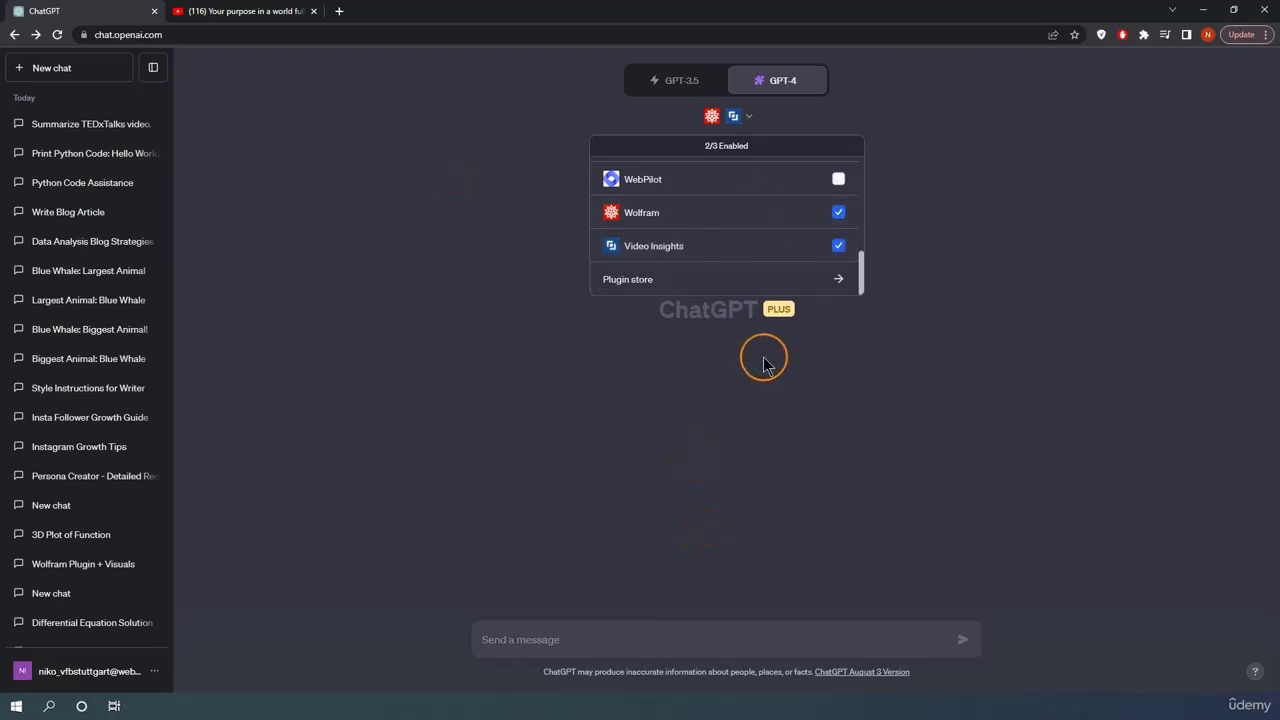
# - Reopen the plugin store to view the popular plugins, and close it again
pyautogui.click(750, 118)
pyautogui.click(750, 118)
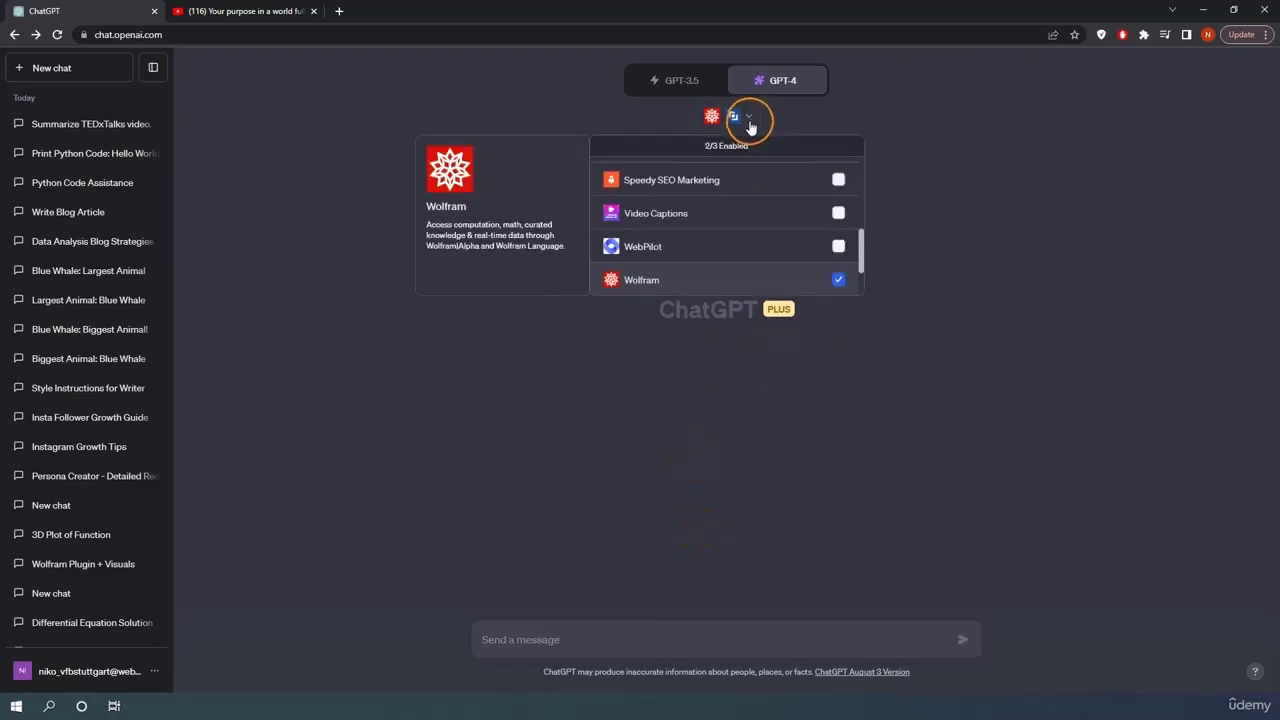
pyautogui.click(727, 259)
pyautogui.scroll(-2, 727, 259)
pyautogui.click(720, 264)
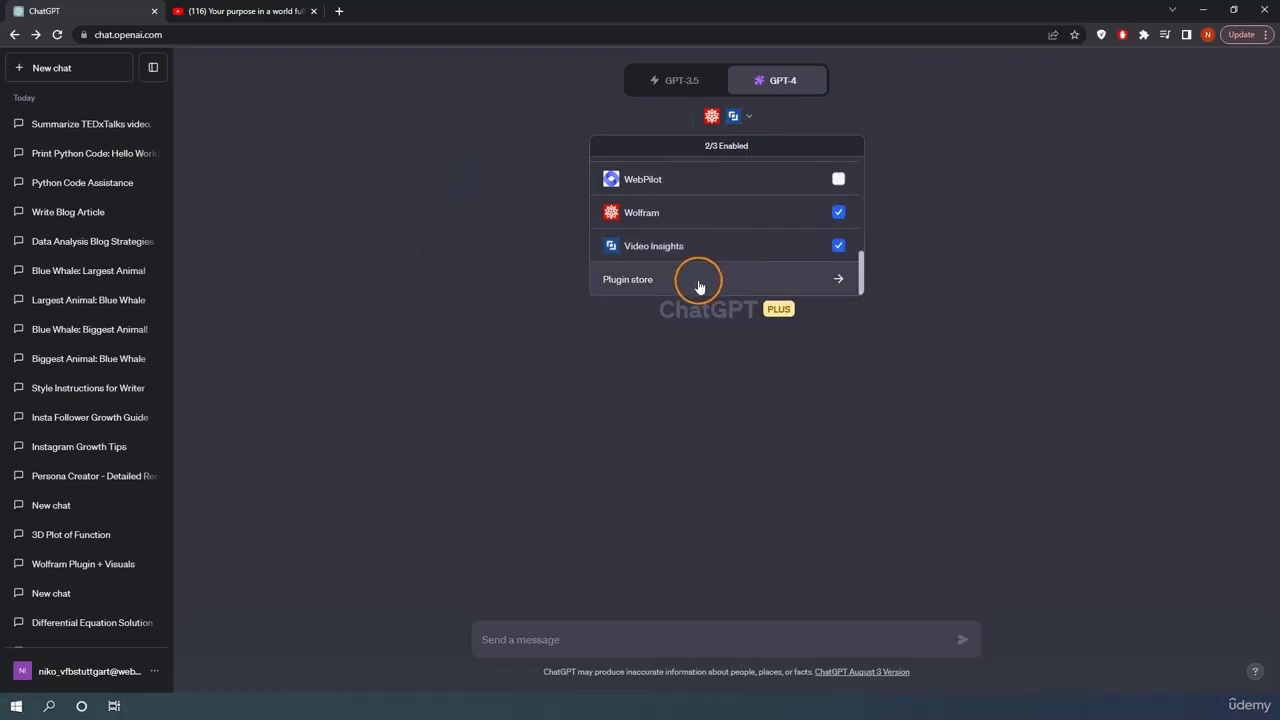
pyautogui.click(697, 286)
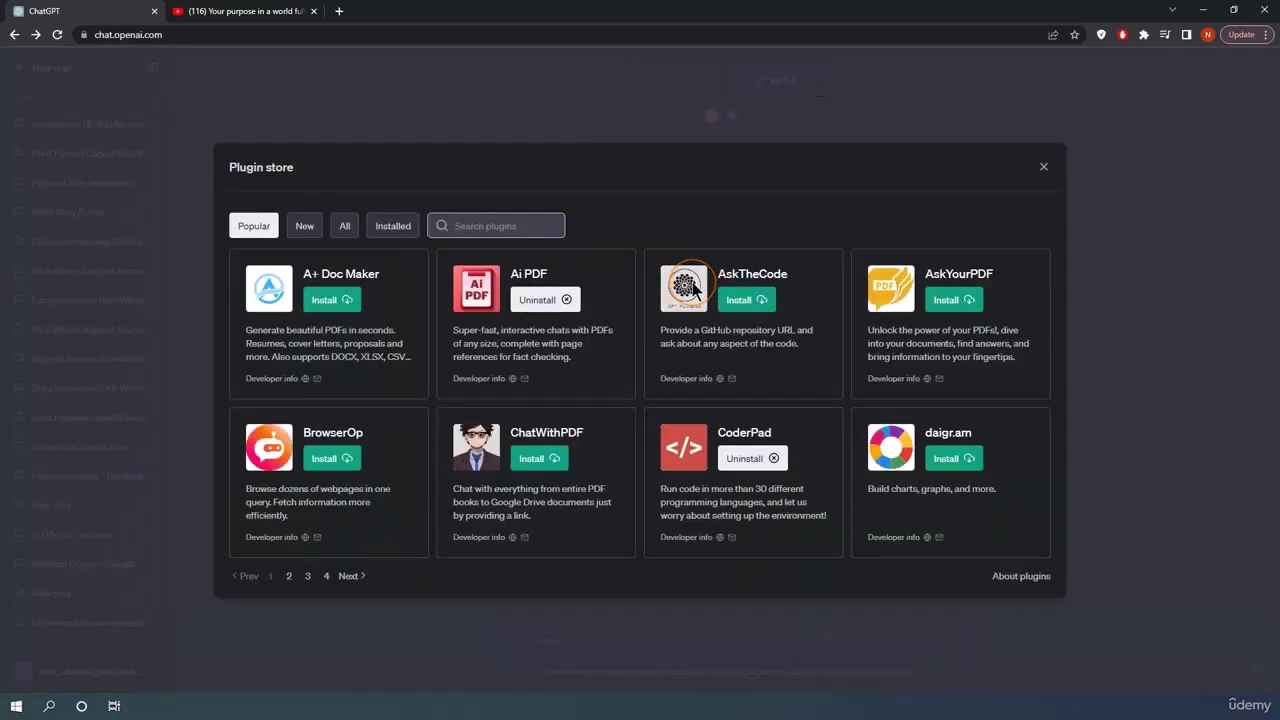
pyautogui.click(880, 503)
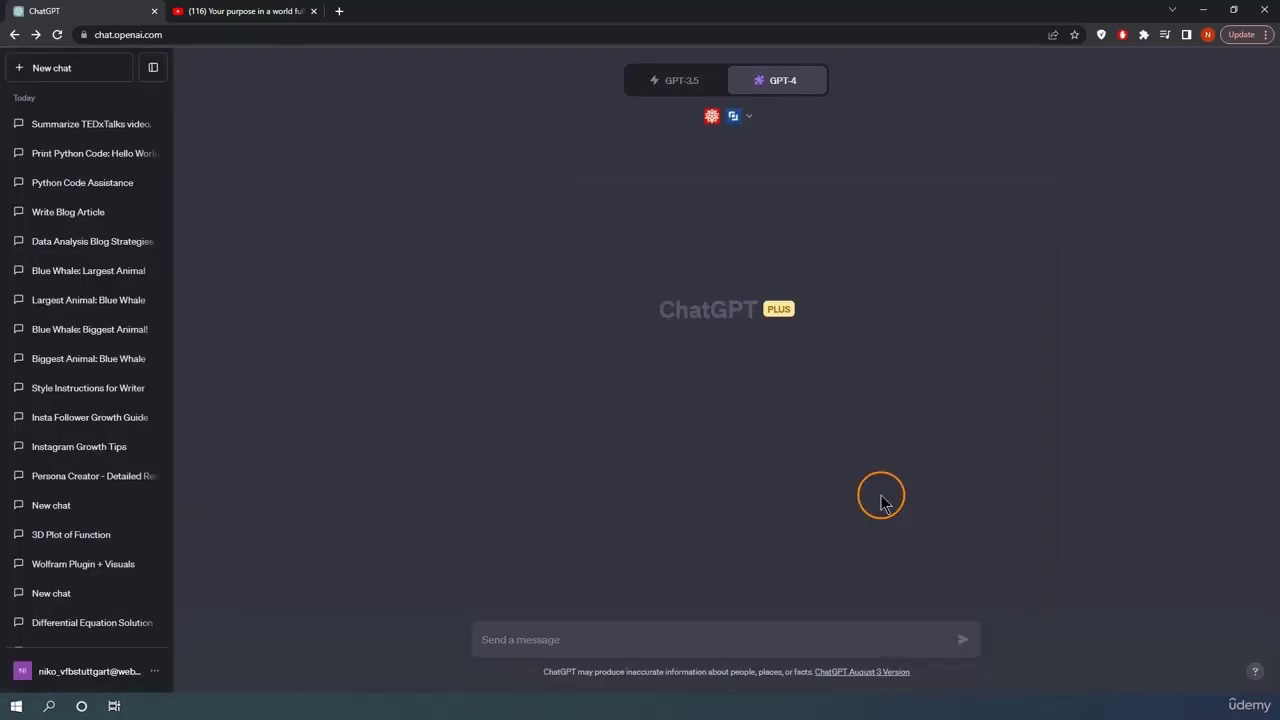